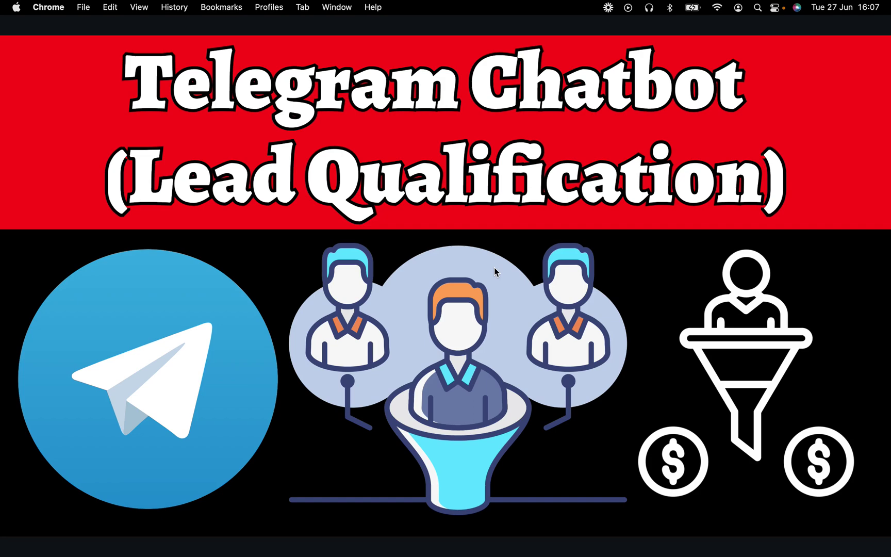
Step: Show the list of open Google Chrome windows from its Dock icon
mouse_move(272, 556)
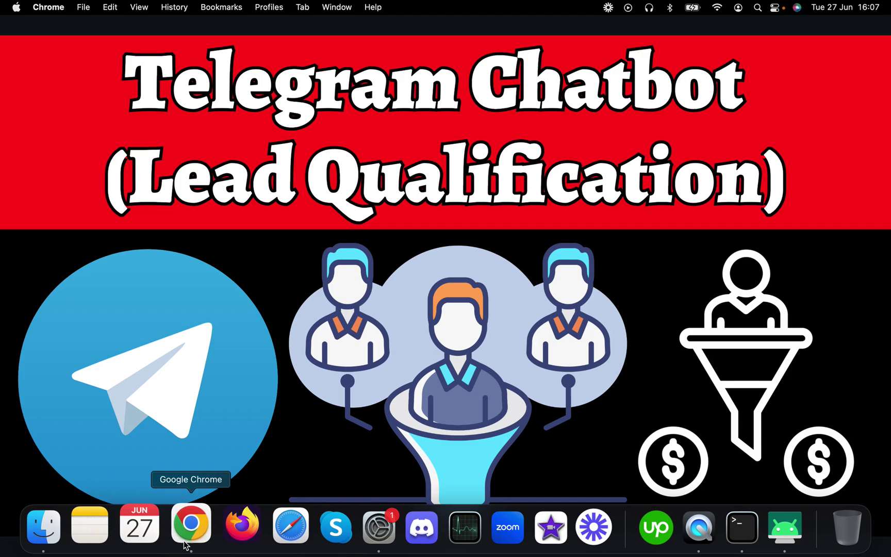
right_click(195, 533)
Step: Bring the Fitness Chatbot Telegram flow forward and pan over to Send Message #6
click(274, 358)
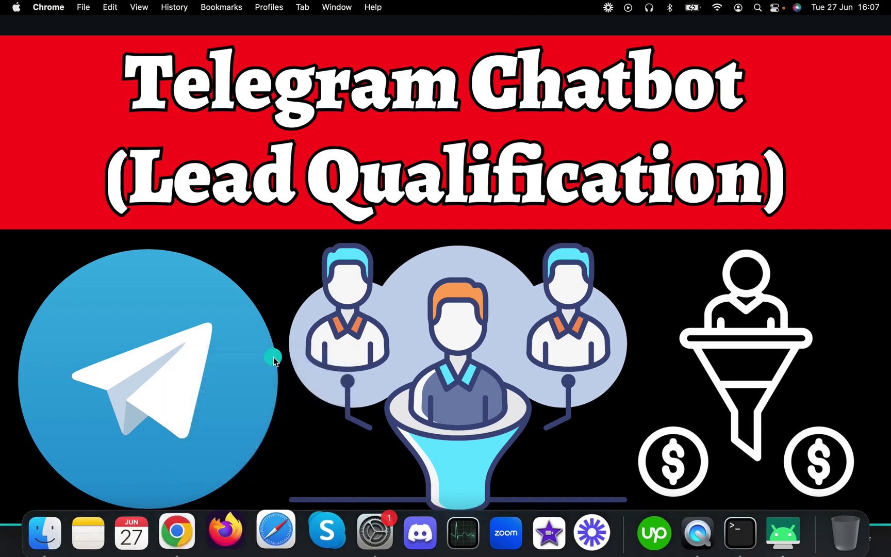
scroll(522, 313, down, 3)
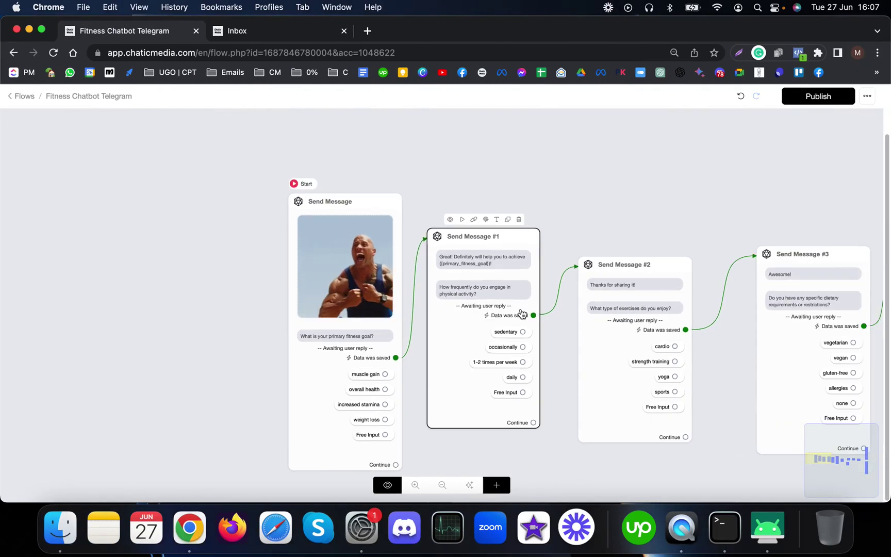
scroll(364, 375, up, 5)
scroll(339, 368, down, 4)
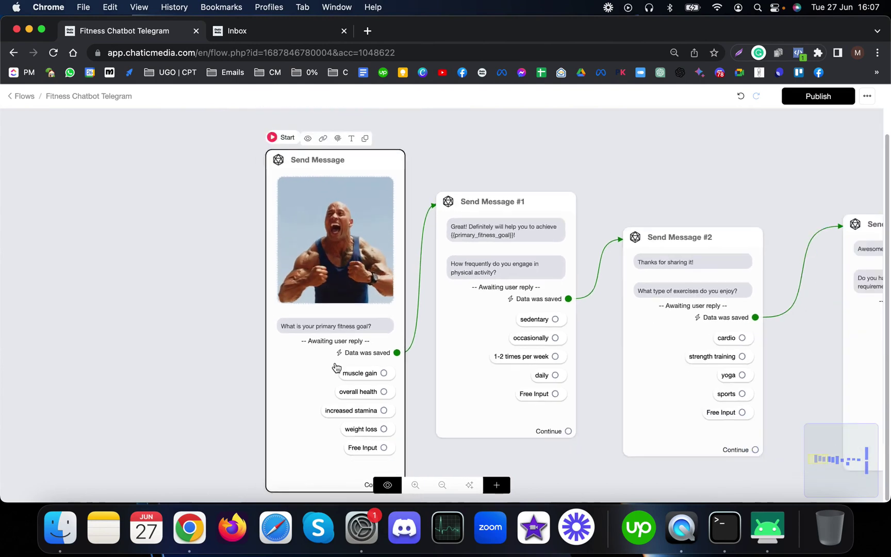
scroll(336, 368, up, 4)
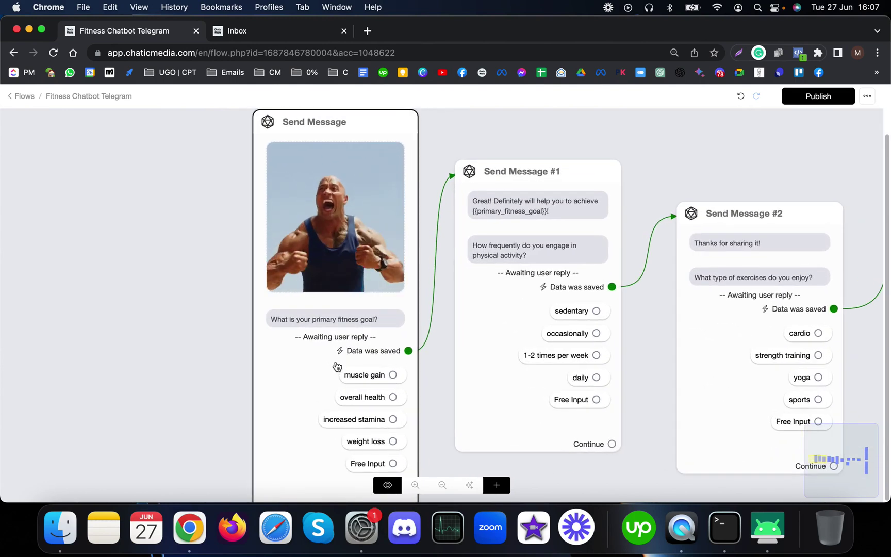
scroll(336, 366, down, 4)
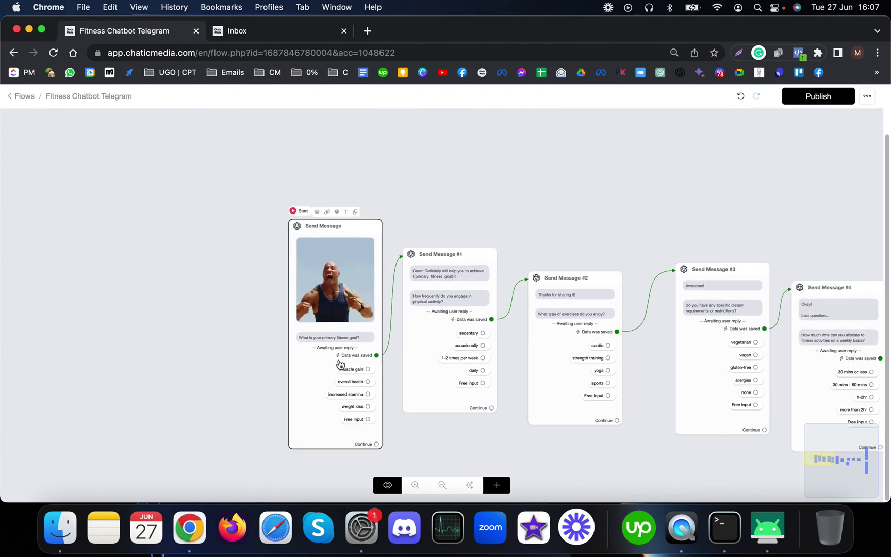
drag(785, 200, 653, 198)
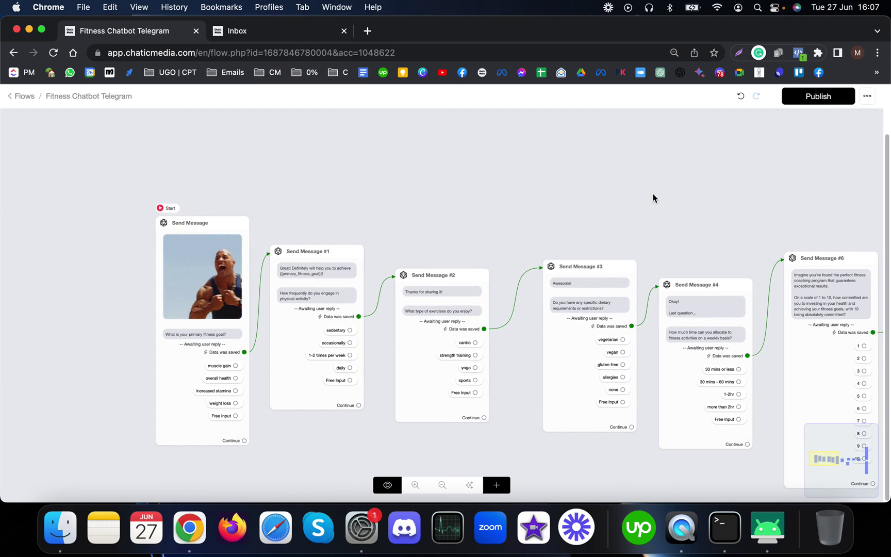
Step: Inspect Send Message #1 and #2, selecting #2 to view its content
scroll(195, 375, up, 3)
scroll(195, 375, up, 3)
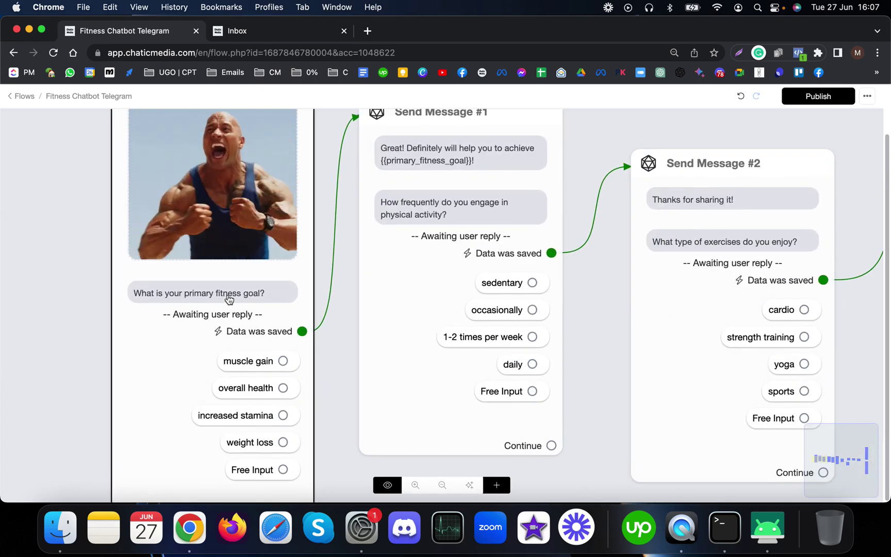
scroll(766, 388, down, 3)
scroll(766, 387, down, 2)
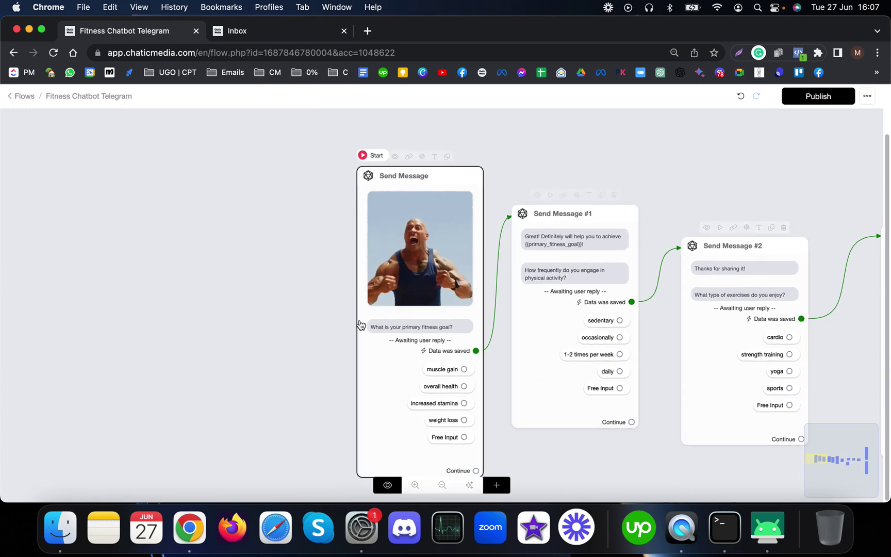
scroll(441, 340, up, 5)
drag(274, 324, 48, 292)
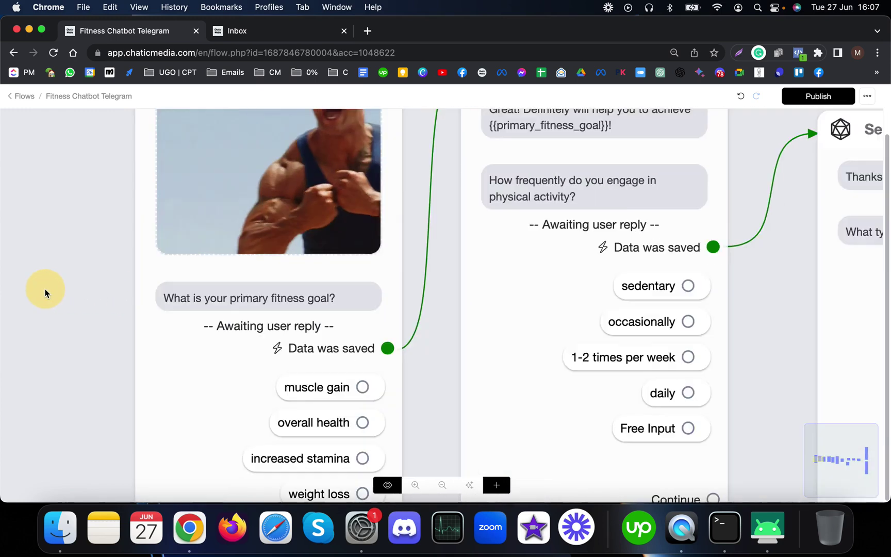
scroll(86, 349, down, 2)
scroll(510, 374, up, 3)
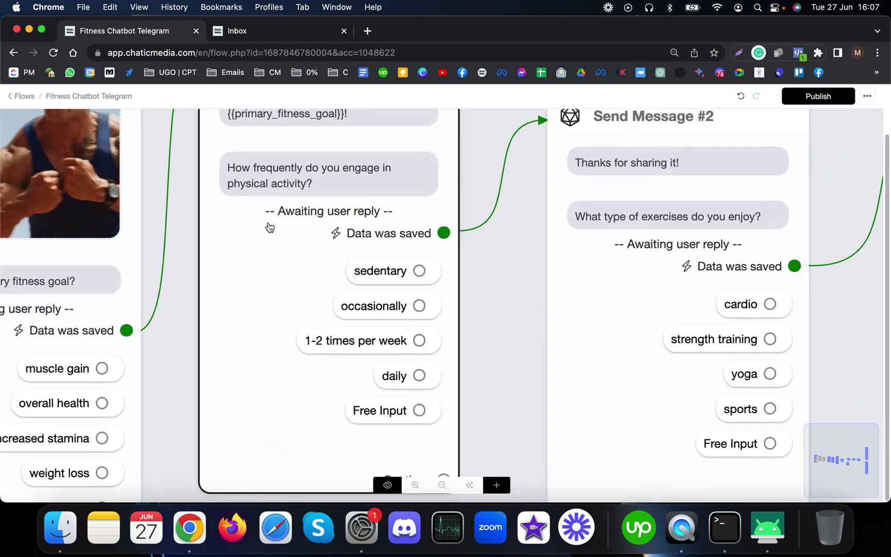
scroll(269, 227, down, 3)
click(496, 242)
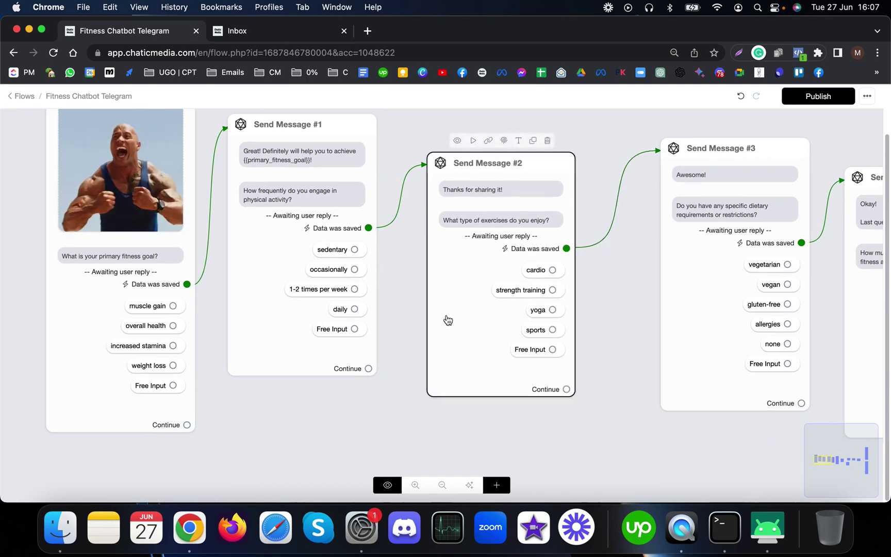
Step: Pan to Send Message #7, #8 and the email-confirmation step
scroll(380, 396, right, 5)
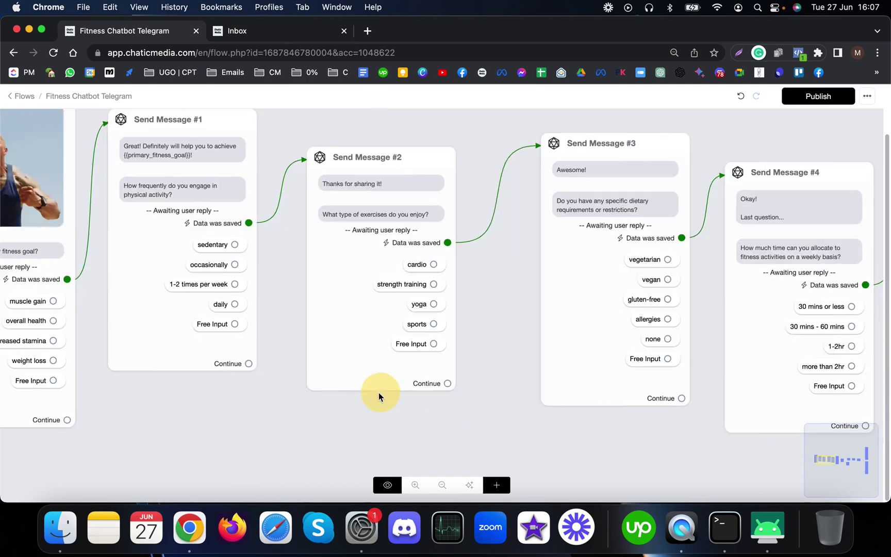
scroll(360, 407, down, 3)
drag(737, 230, 288, 215)
Step: Pan the canvas to Condition #1 and the Send Email steps
scroll(433, 305, up, 5)
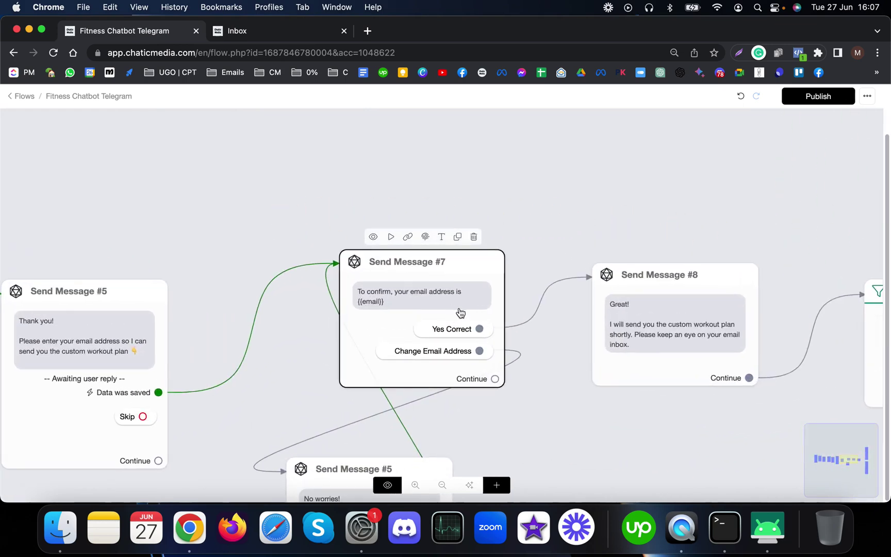
scroll(581, 306, down, 3)
scroll(237, 340, up, 5)
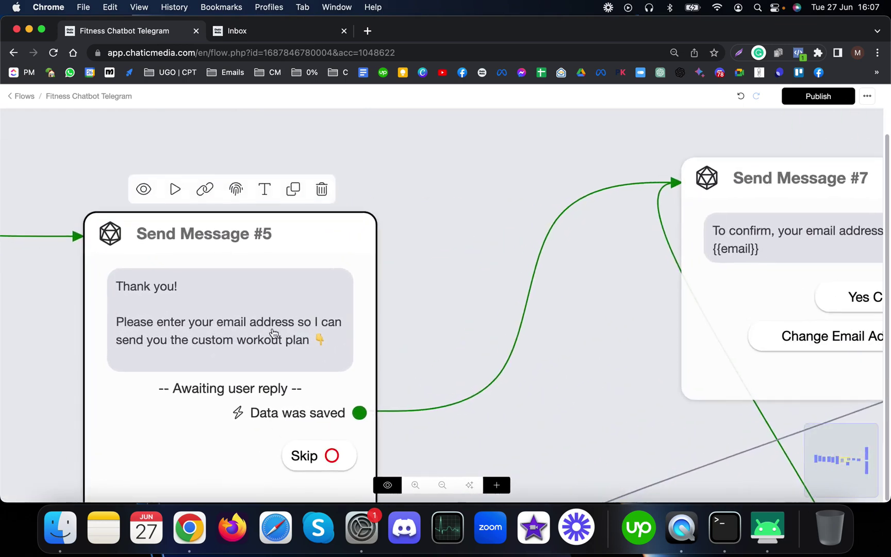
scroll(266, 366, down, 4)
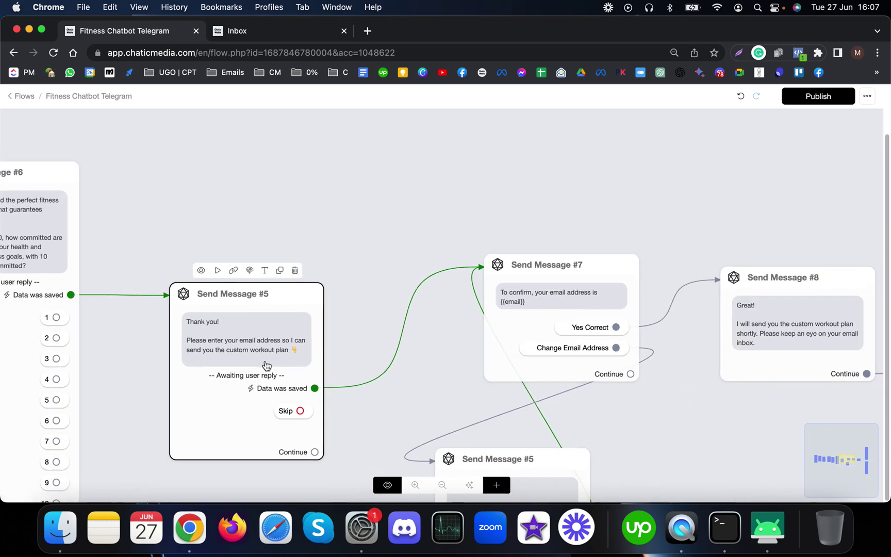
scroll(261, 359, down, 3)
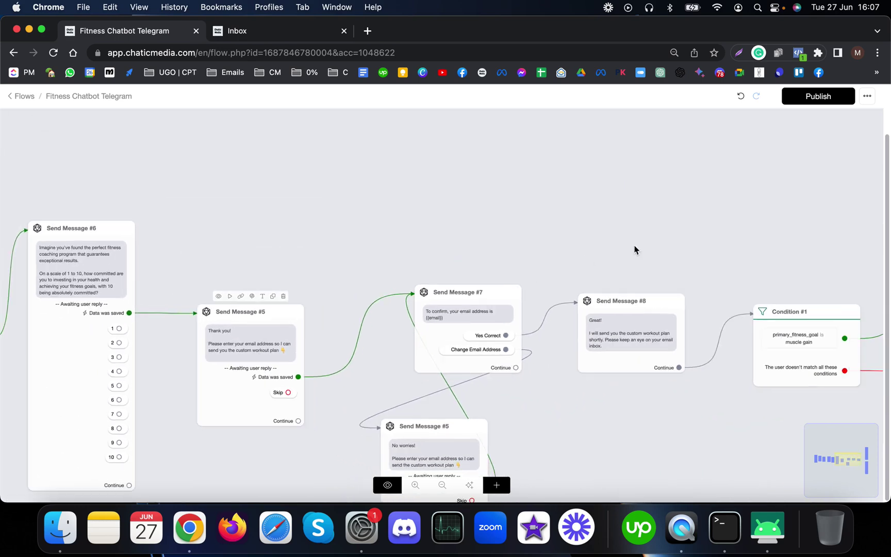
drag(692, 233, 412, 237)
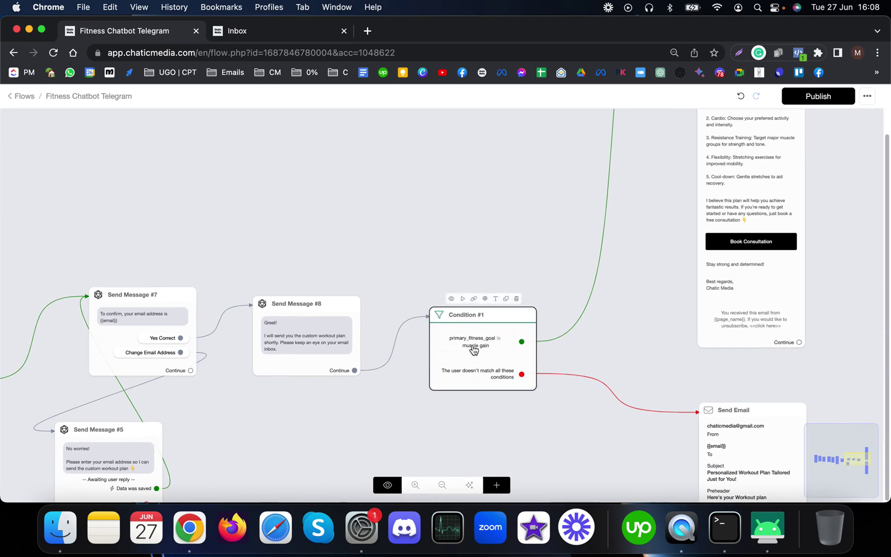
Step: Return to the Start node and launch a test run on the Telegram channel
scroll(597, 351, down, 4)
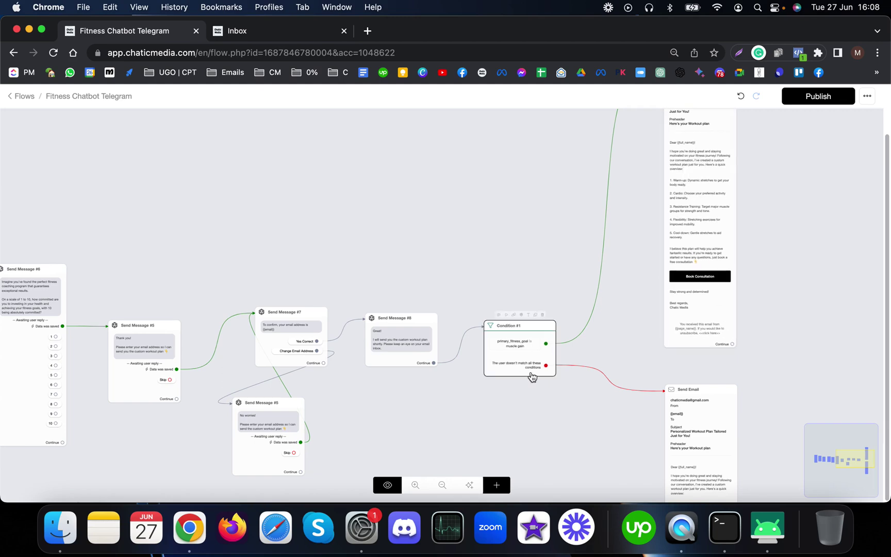
scroll(530, 387, down, 3)
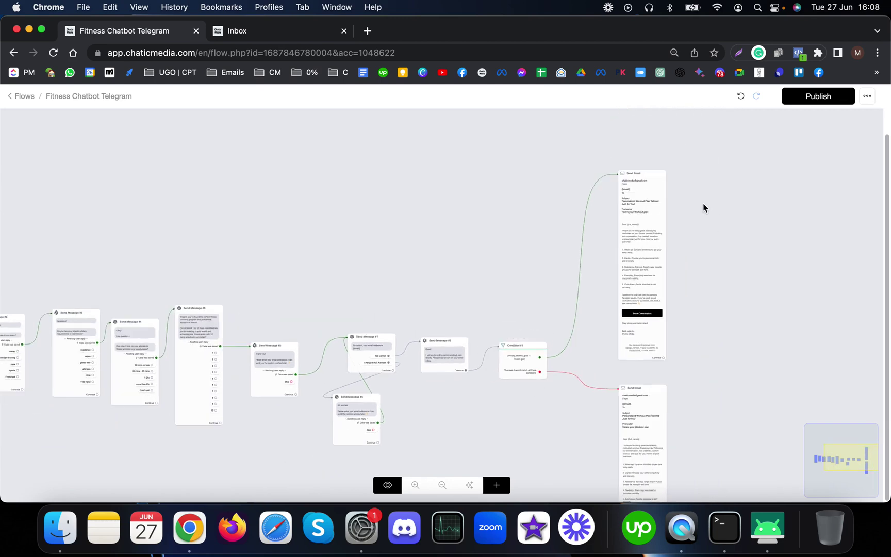
scroll(638, 288, up, 5)
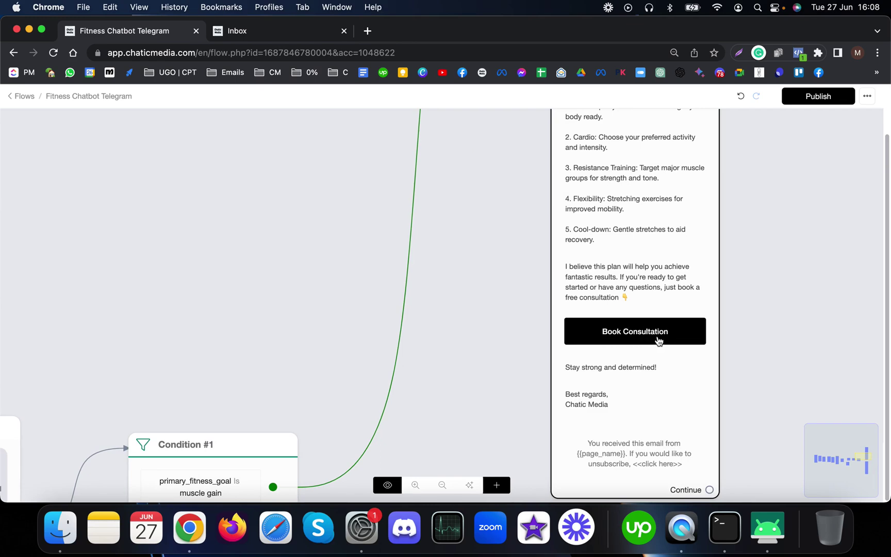
scroll(692, 349, down, 5)
scroll(691, 349, down, 10)
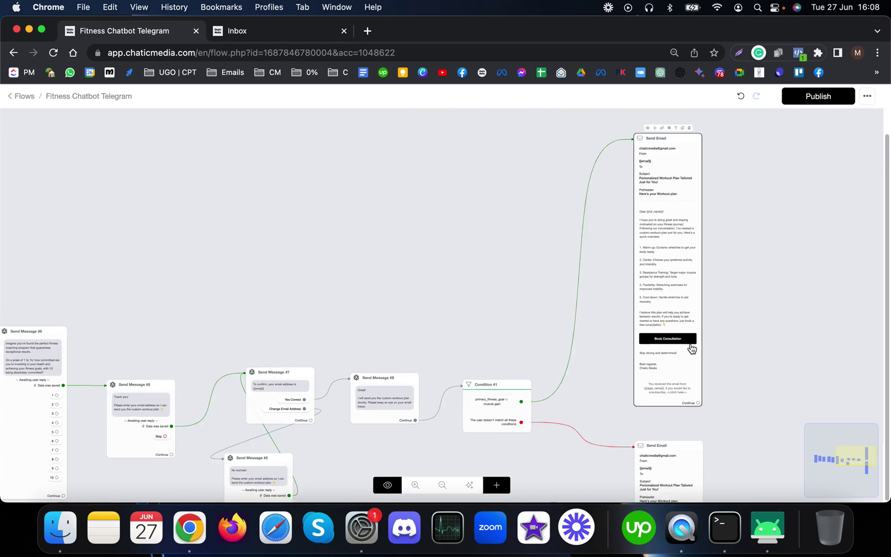
scroll(215, 325, up, 10)
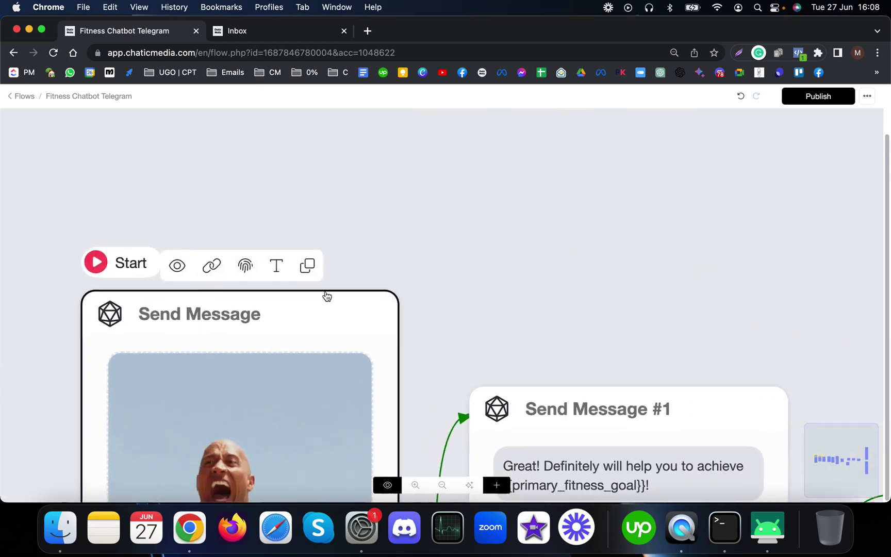
scroll(326, 294, down, 5)
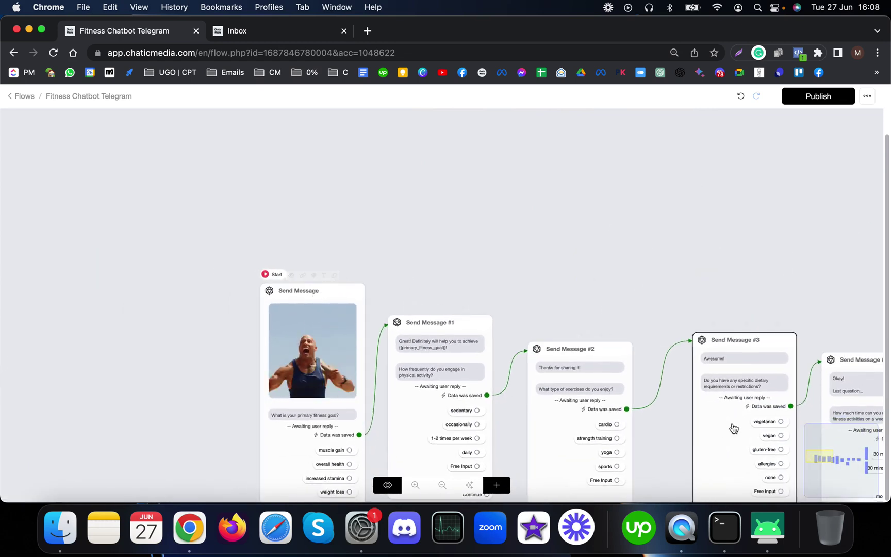
scroll(589, 303, down, 2)
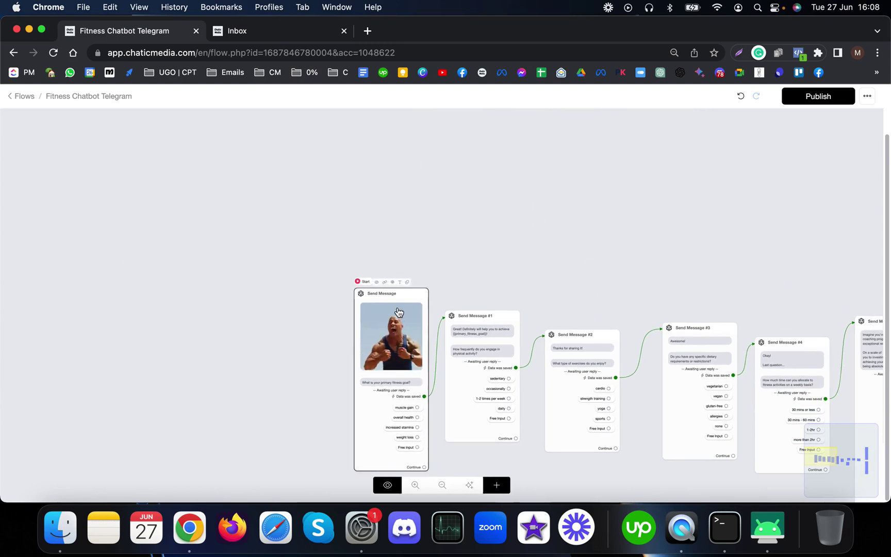
scroll(398, 312, up, 3)
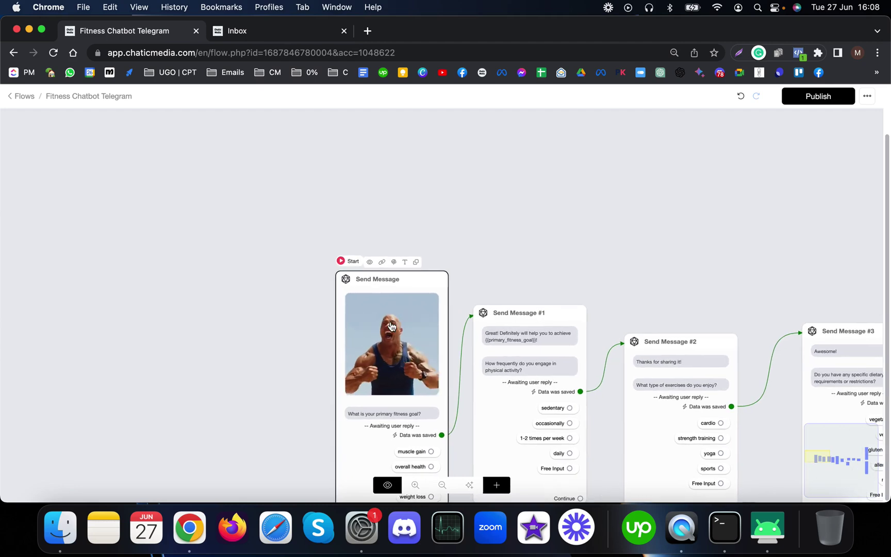
scroll(428, 343, up, 2)
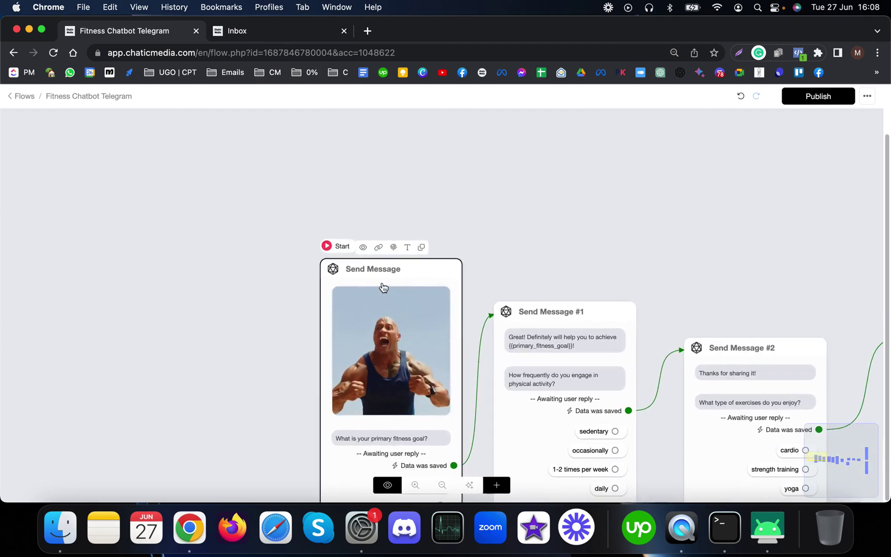
click(518, 382)
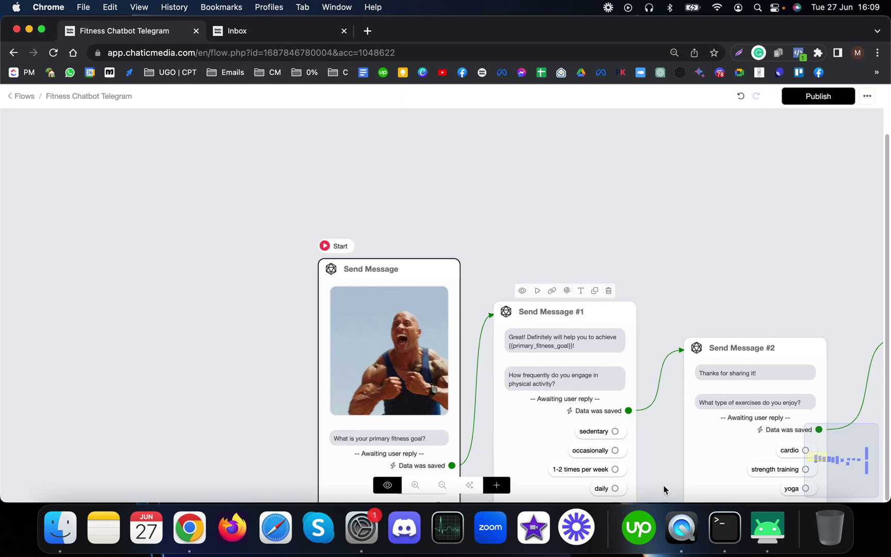
Step: Open the scrcpy phone mirror and move it left beside the flow
click(780, 524)
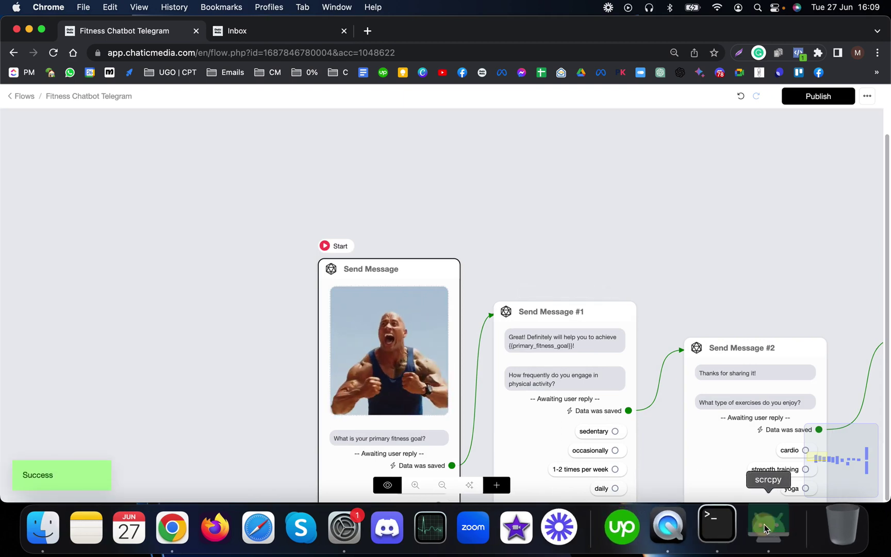
drag(432, 58, 169, 54)
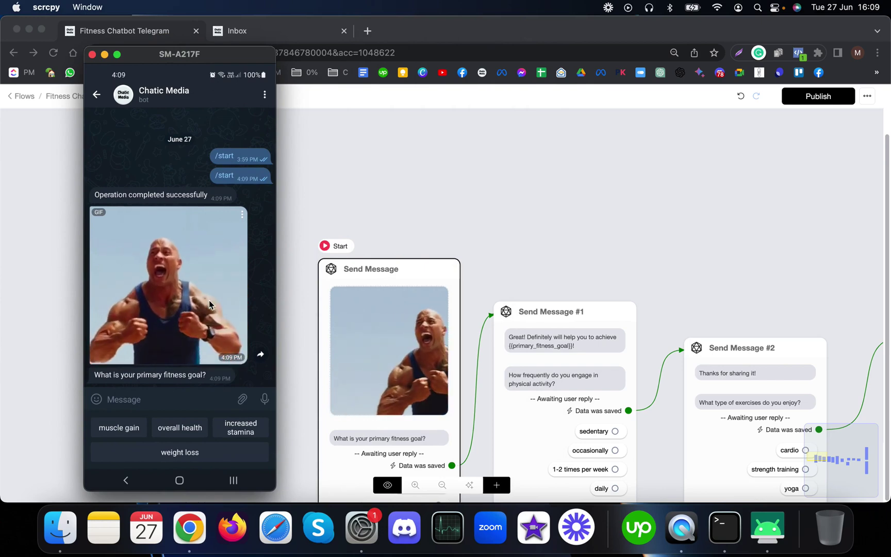
scroll(447, 235, down, 3)
scroll(447, 236, down, 3)
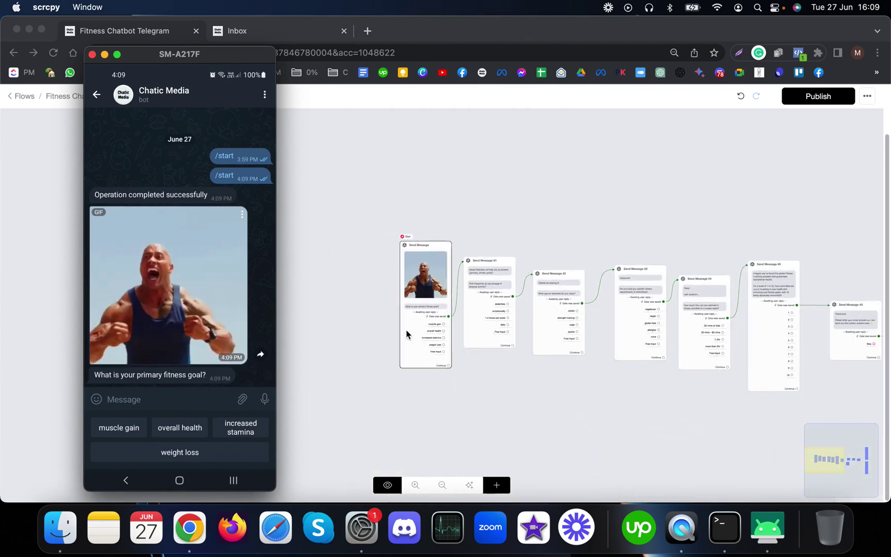
scroll(406, 334, up, 6)
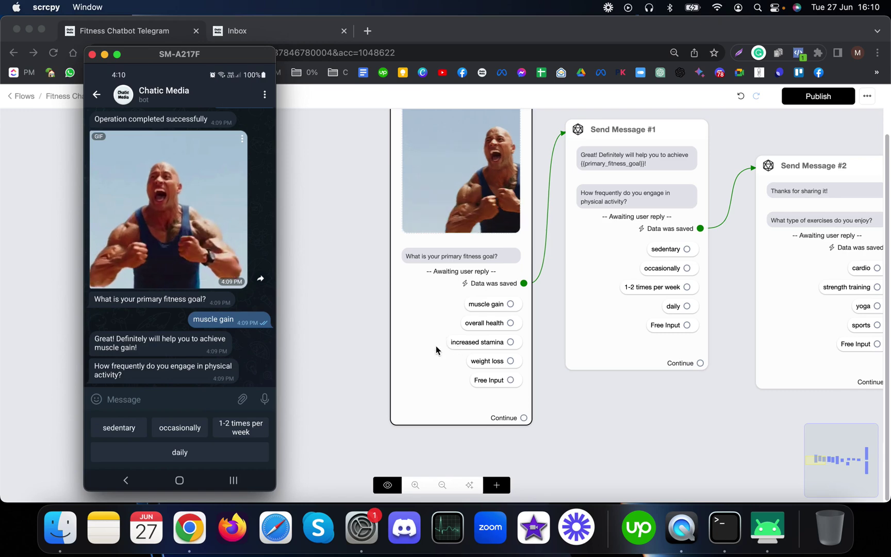
Step: Fit the whole flow into view, then bring the phone mirror back to the front
click(641, 428)
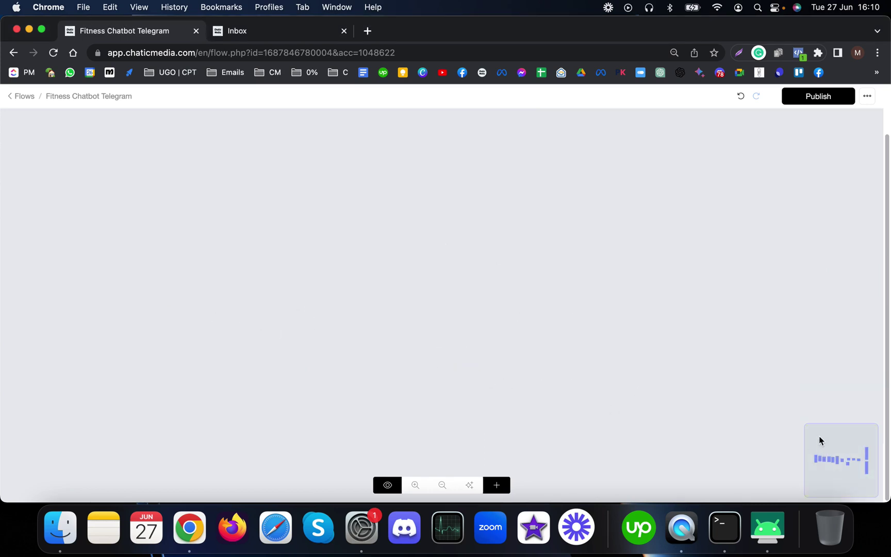
click(465, 488)
click(724, 527)
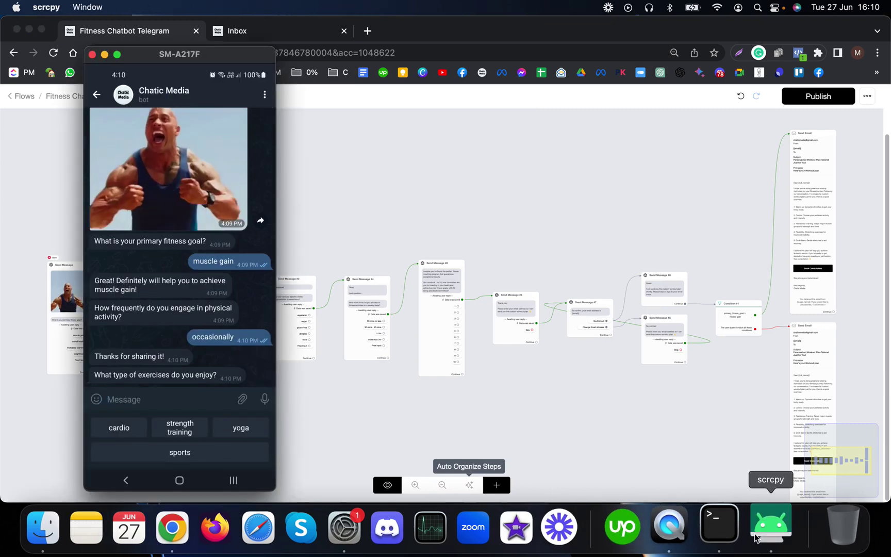
scroll(137, 350, up, 3)
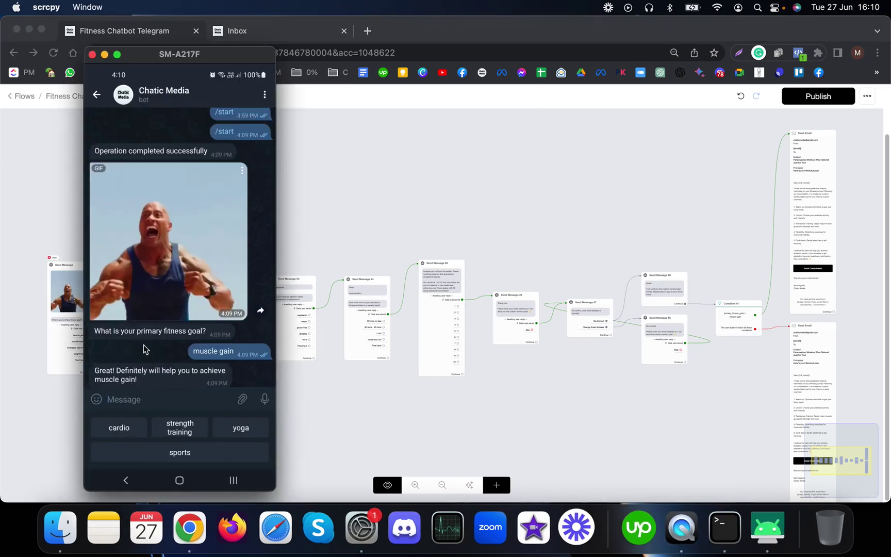
scroll(150, 350, down, 3)
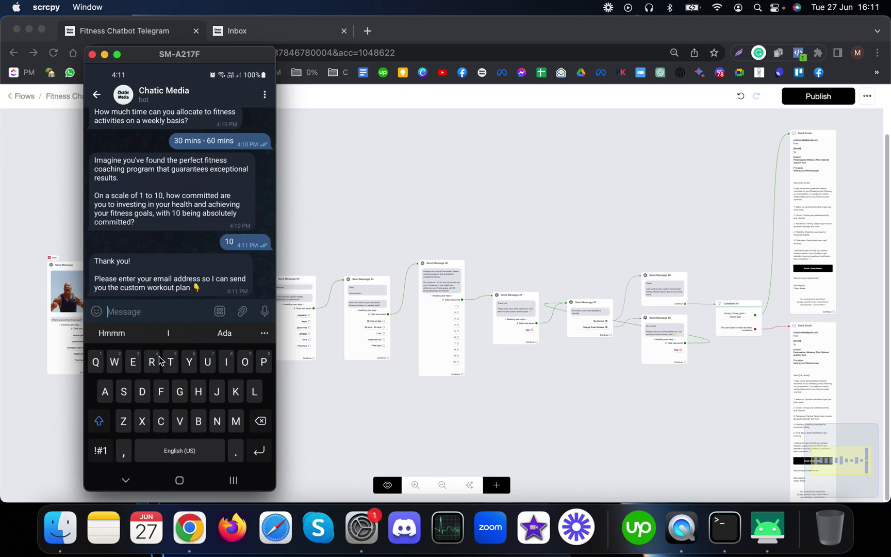
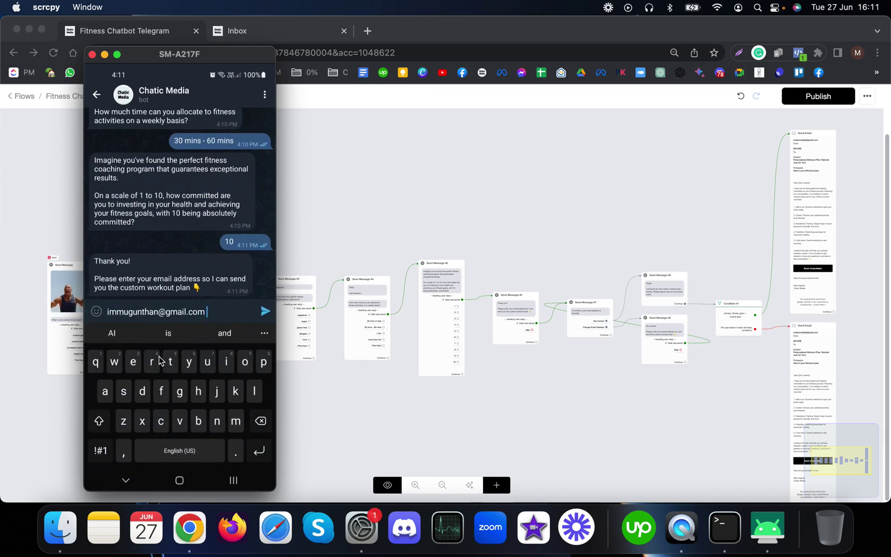
Step: Send the bot the test email address, confirm it, and show the phone's notifications
key(Return)
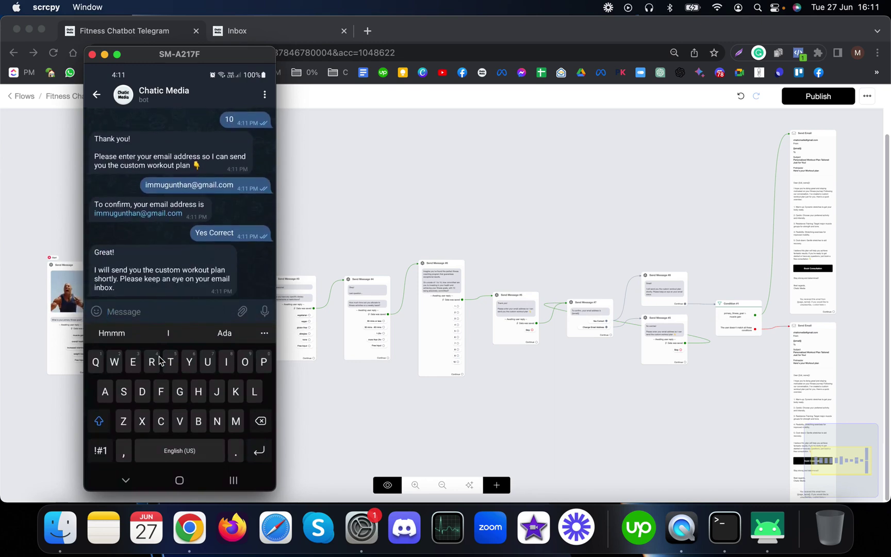
right_click(160, 361)
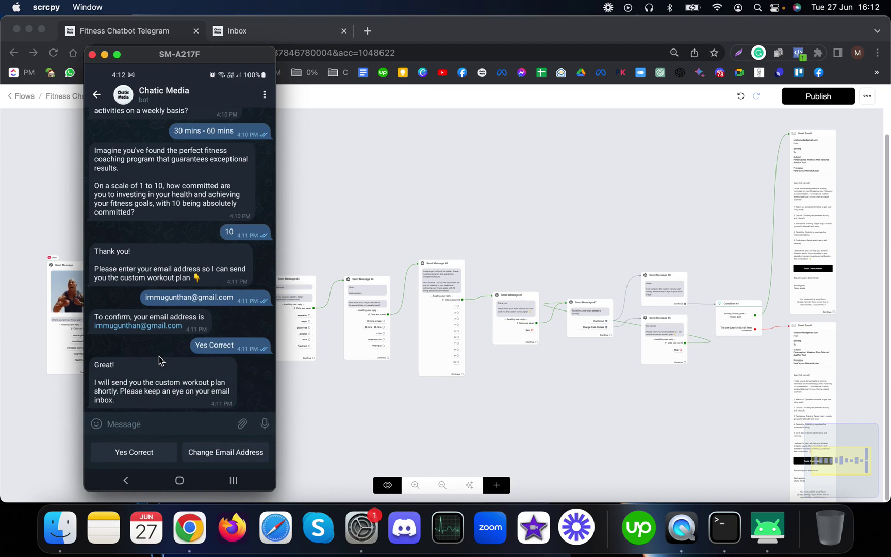
key(super+n)
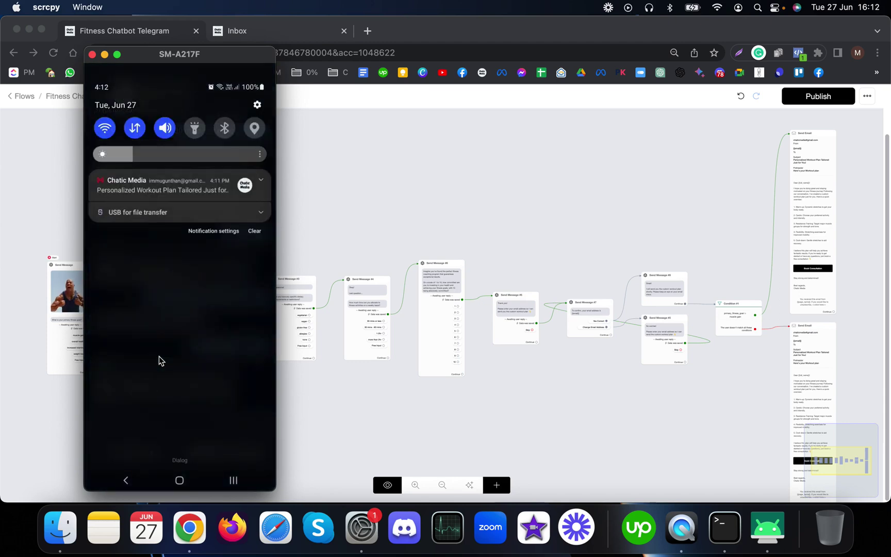
Step: Open the Chatic Media workout plan email, briefly switching back to the Telegram chat
key(Return)
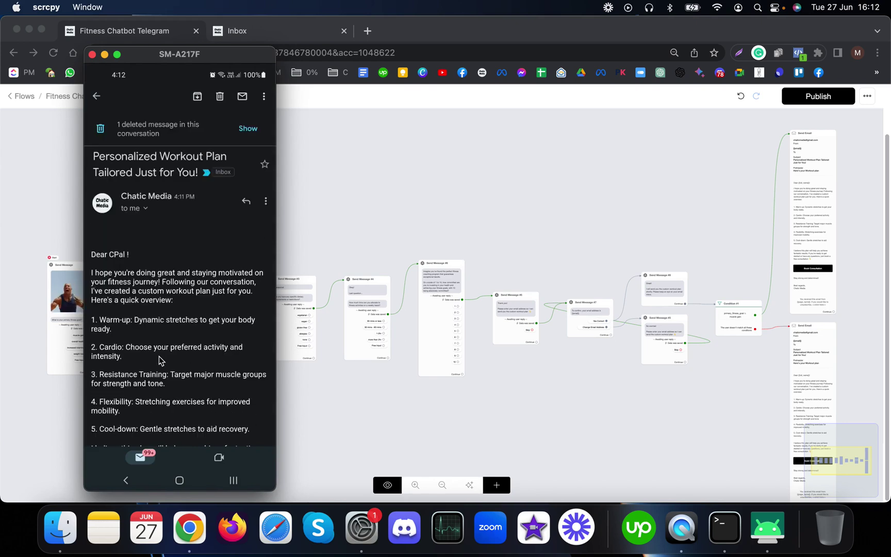
scroll(160, 360, down, 3)
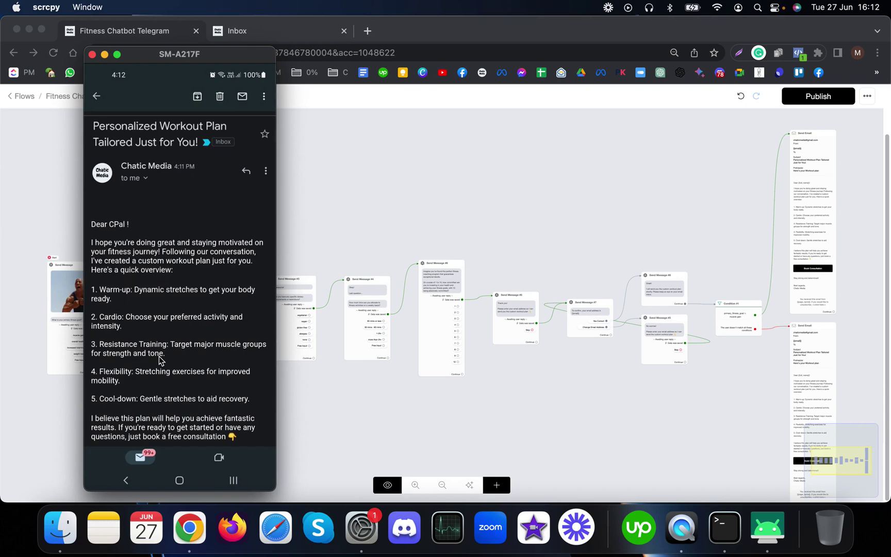
key(super+s)
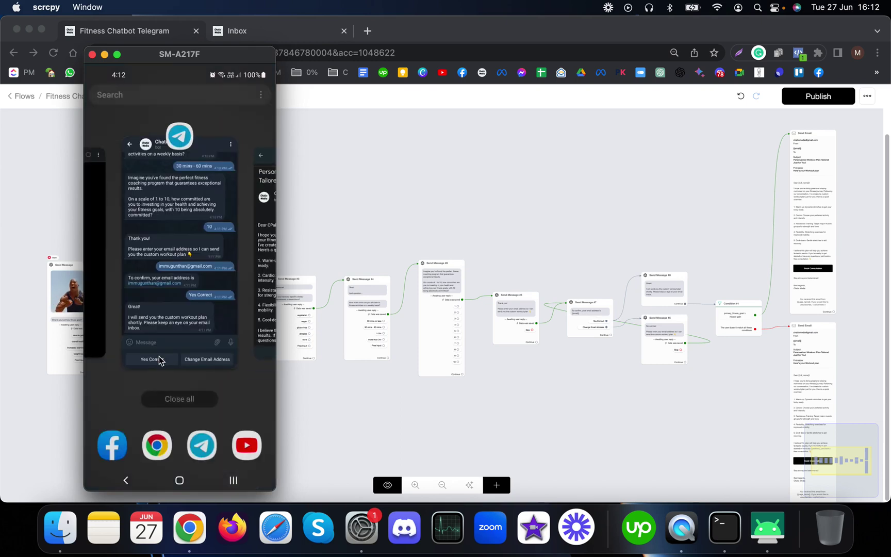
click(159, 357)
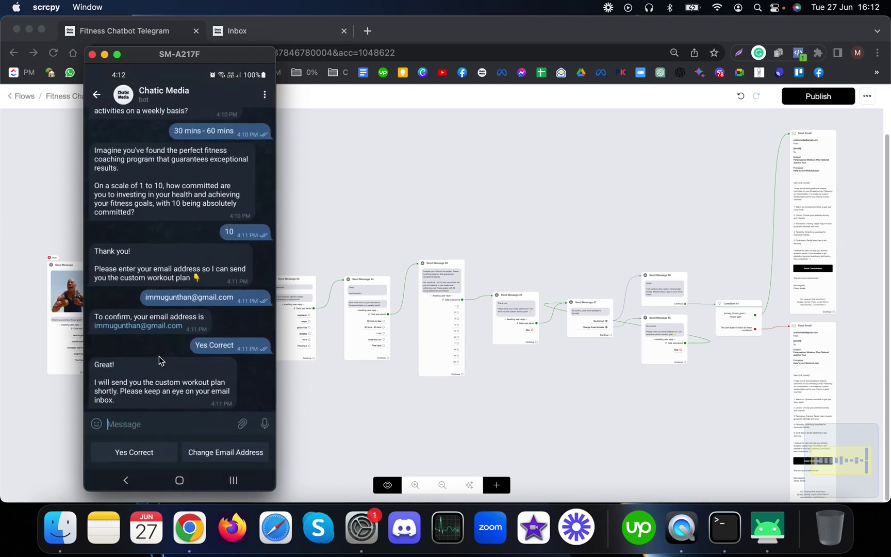
key(super+s)
click(159, 360)
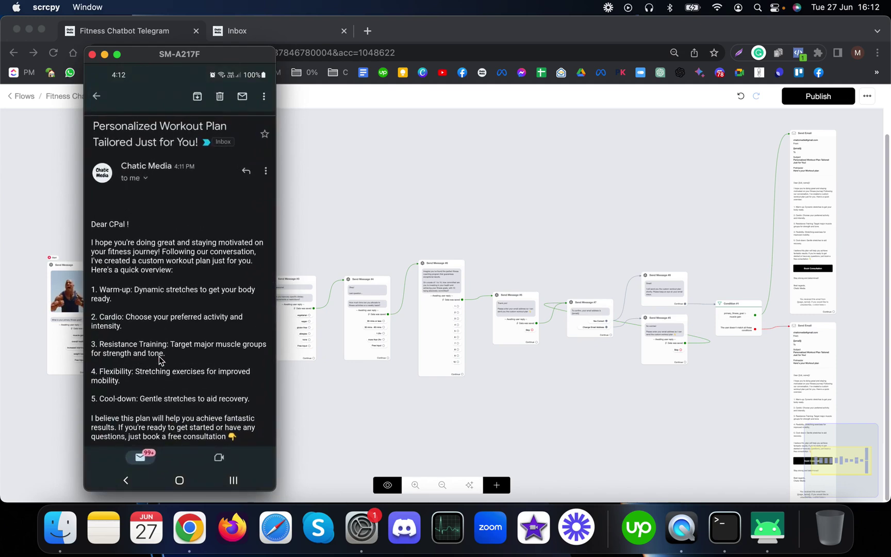
Step: Read through the email and follow Book Consultation to Calendly, then go back
scroll(160, 361, down, 2)
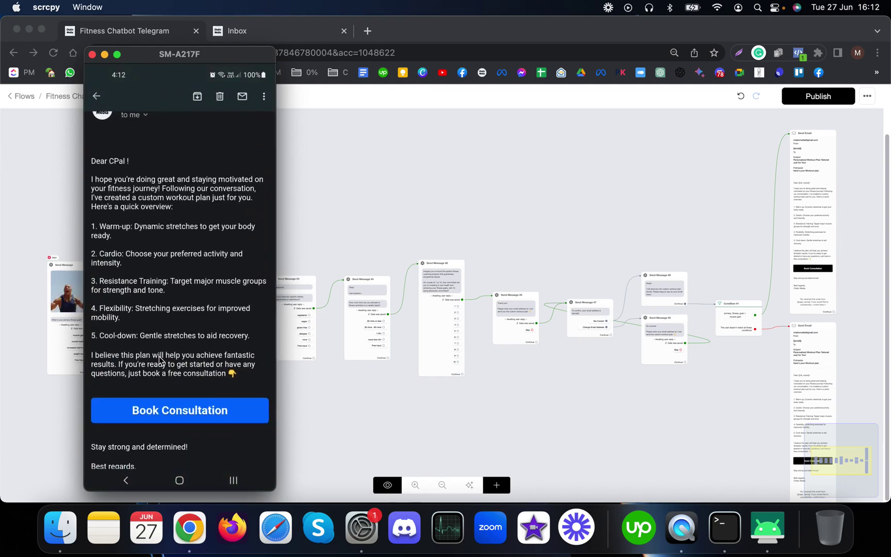
scroll(159, 360, down, 2)
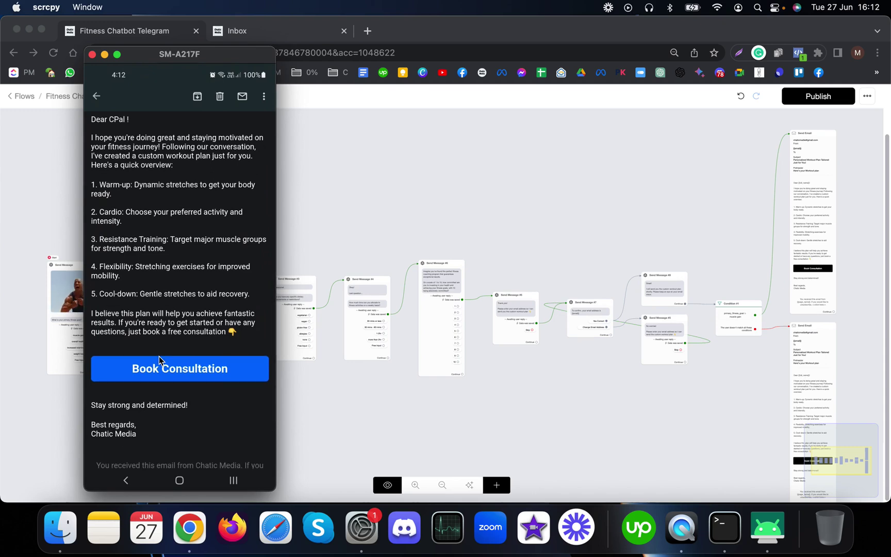
scroll(159, 359, down, 2)
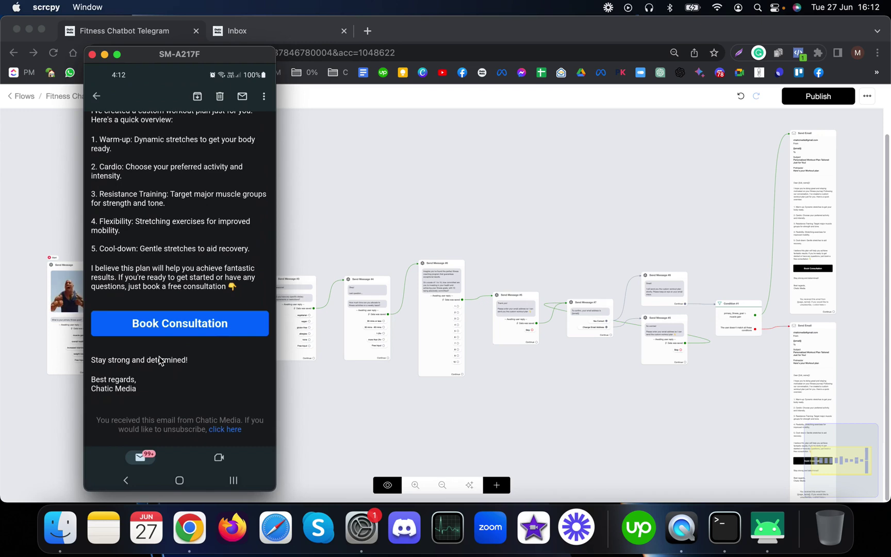
scroll(159, 360, up, 3)
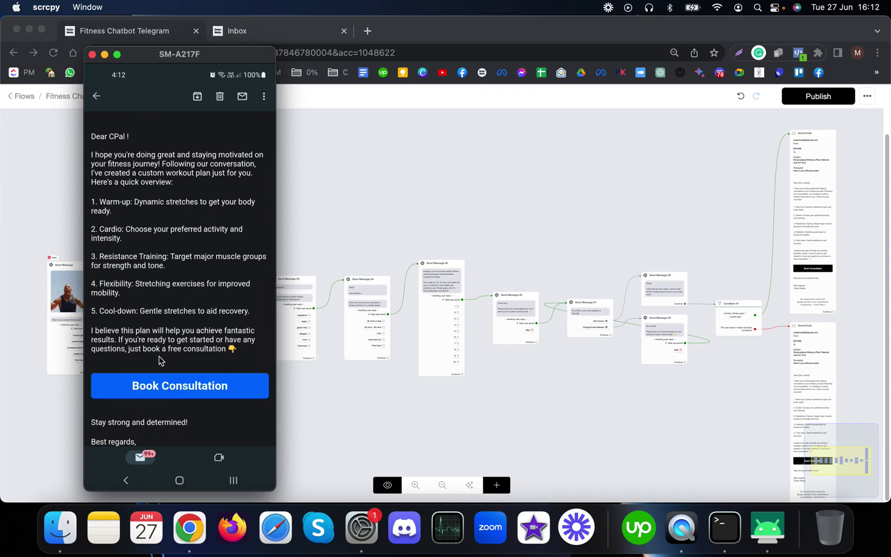
scroll(159, 360, down, 3)
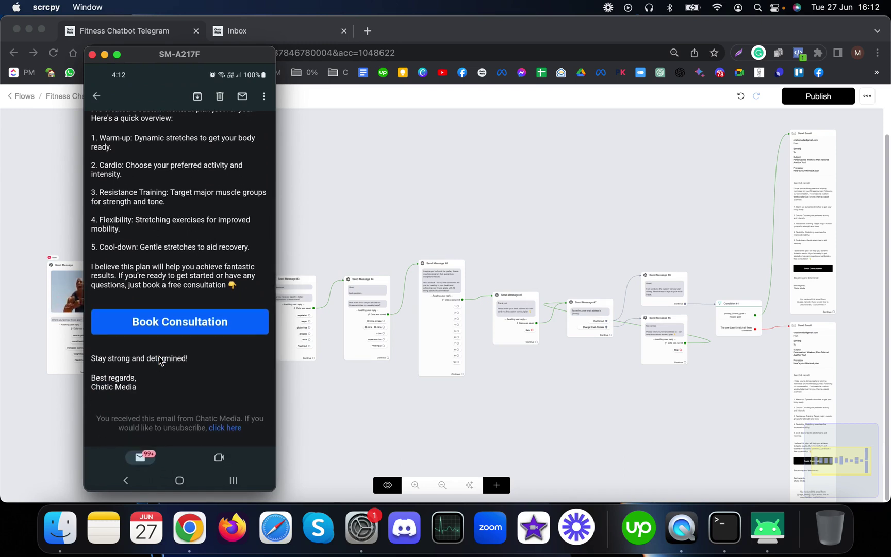
scroll(159, 360, up, 3)
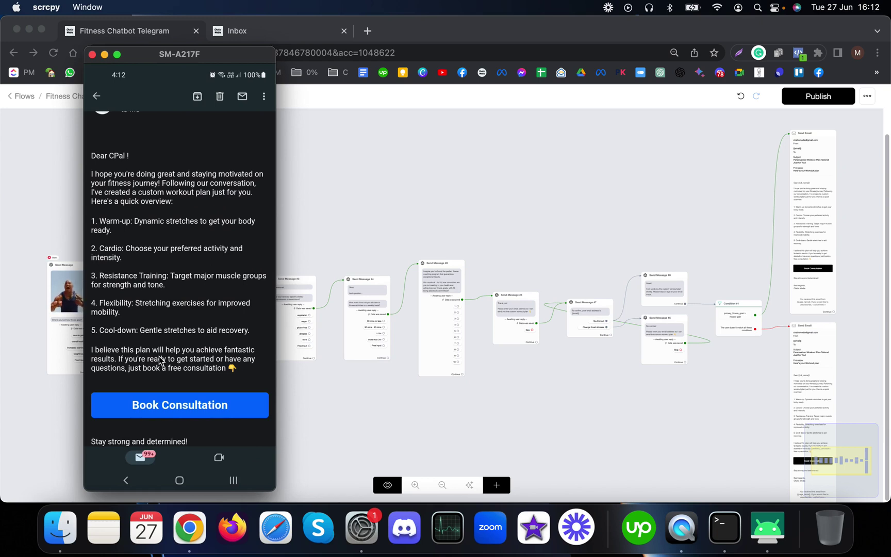
scroll(159, 360, down, 2)
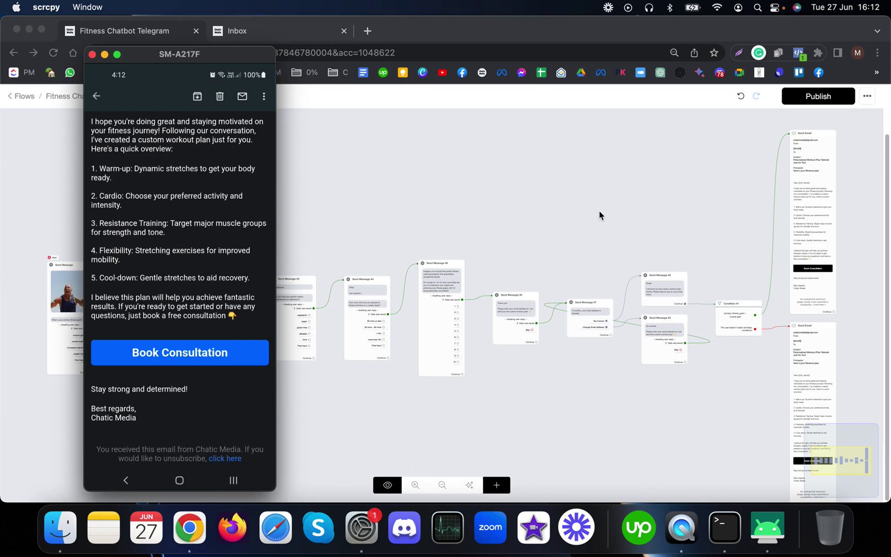
click(246, 361)
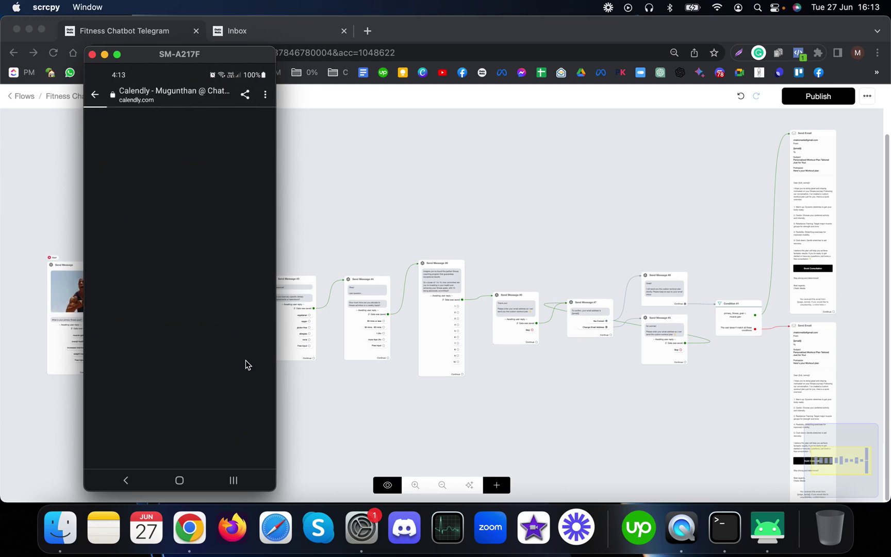
right_click(246, 364)
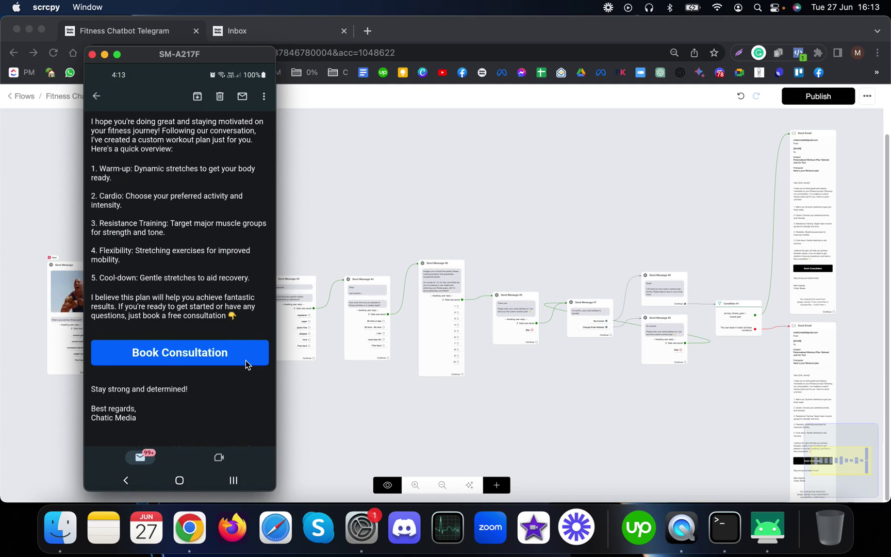
scroll(246, 360, up, 1)
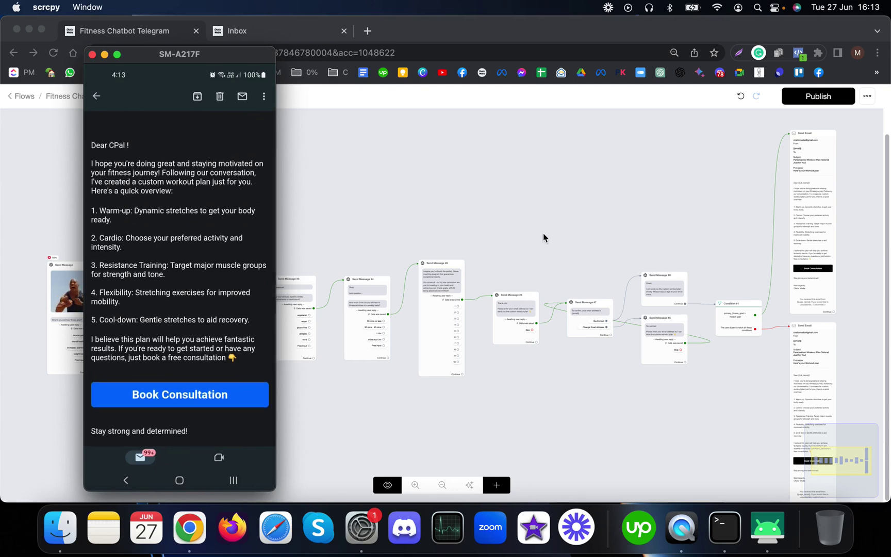
click(561, 232)
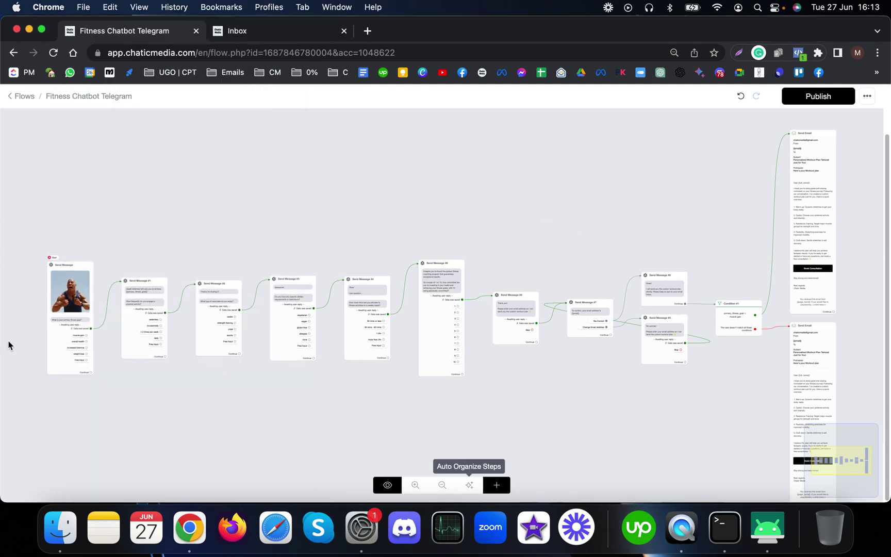
scroll(121, 351, up, 5)
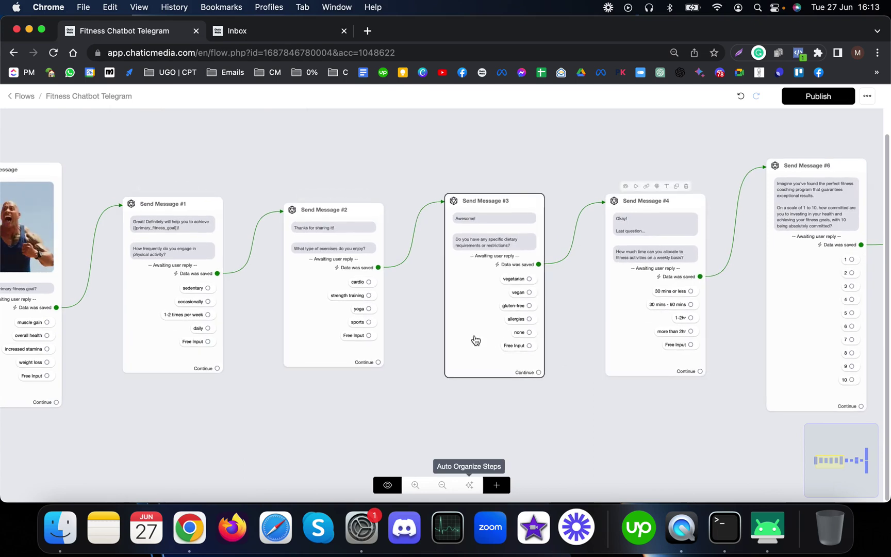
scroll(475, 340, down, 2)
scroll(432, 344, down, 4)
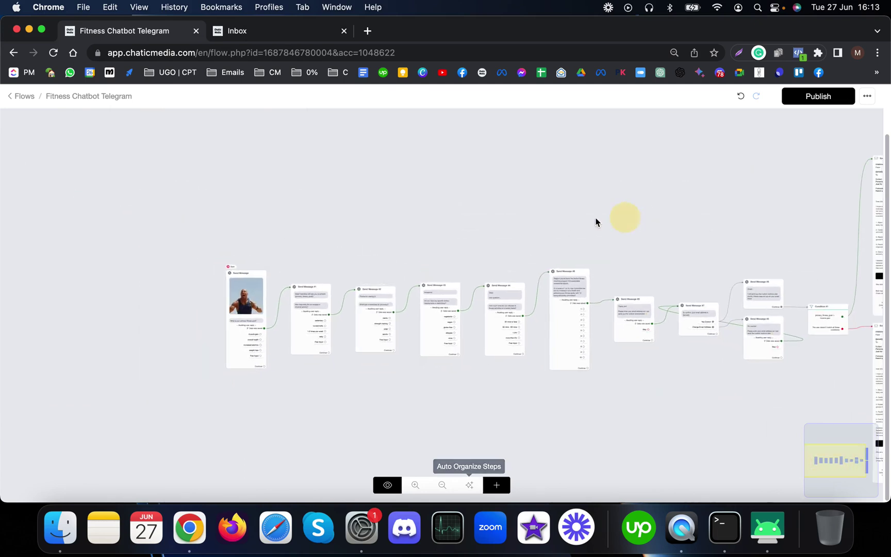
drag(596, 221, 485, 222)
scroll(197, 368, up, 6)
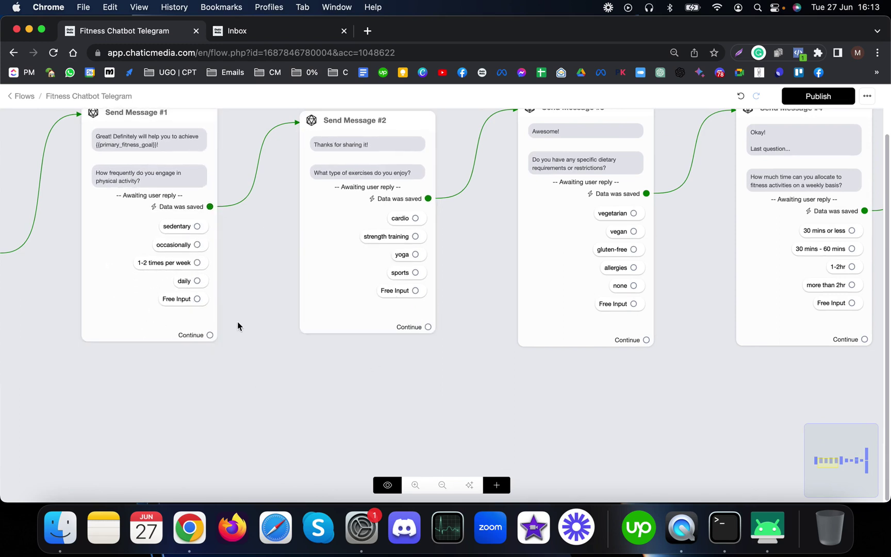
scroll(175, 246, down, 1)
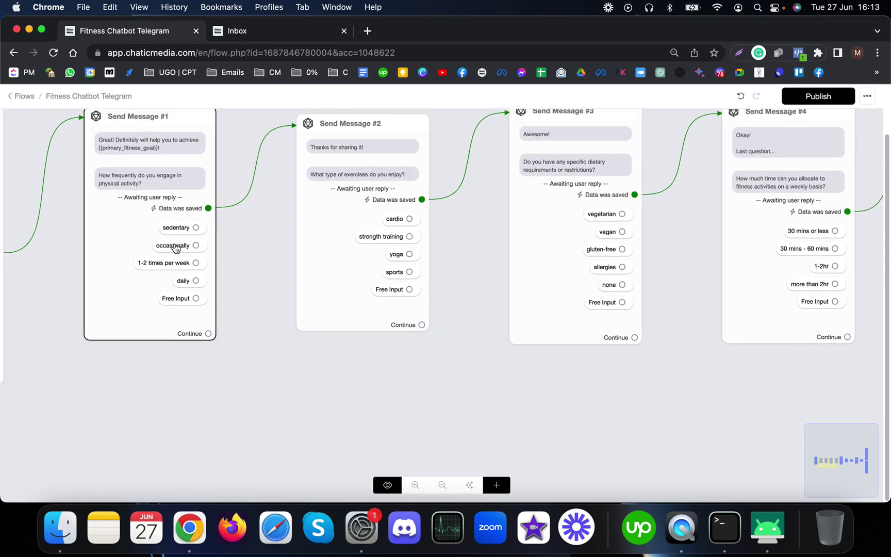
scroll(176, 246, down, 5)
drag(615, 350, 372, 360)
drag(161, 365, 593, 371)
scroll(113, 269, up, 3)
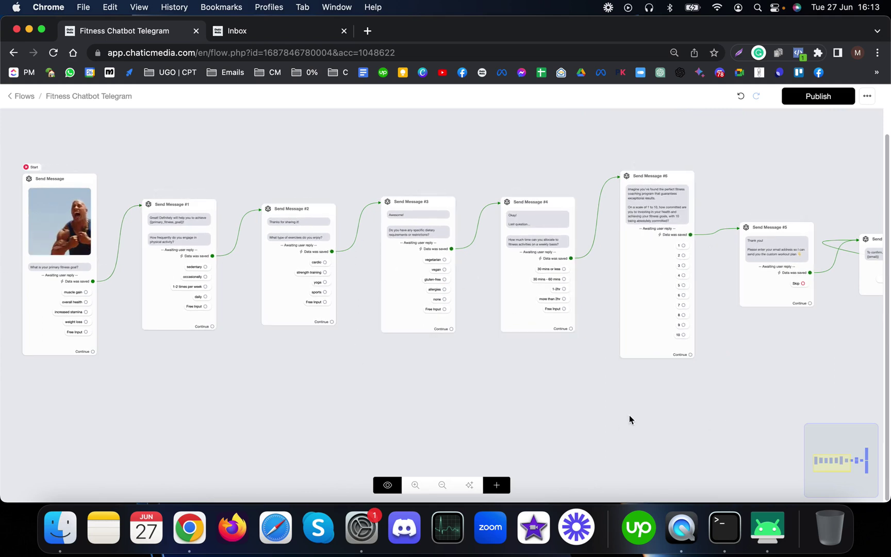
click(656, 417)
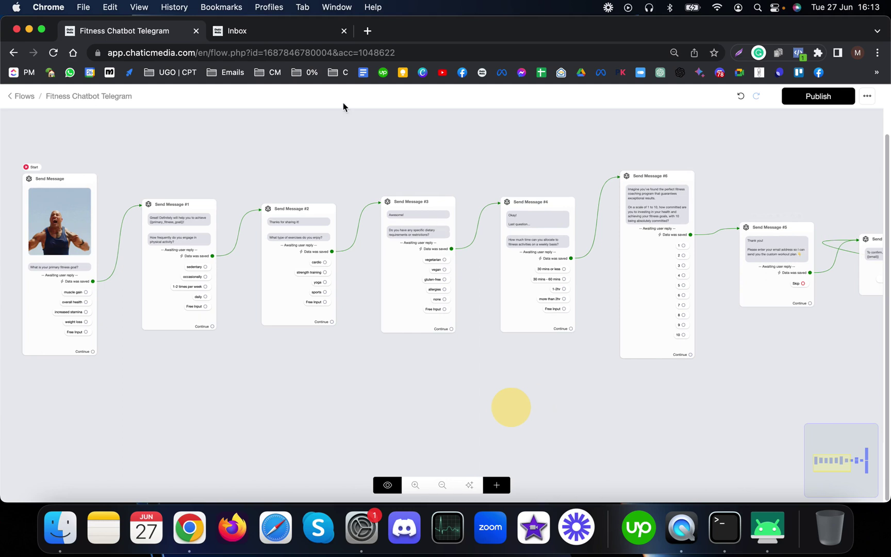
Step: Open the test contact's Inbox thread and review its saved fields: muscle gain, cardio, vegan, commitment 10
click(269, 32)
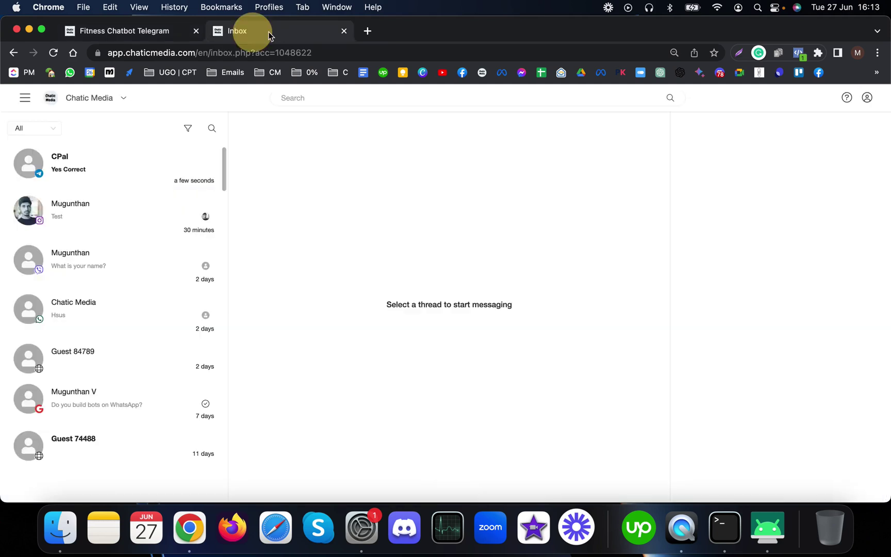
click(112, 165)
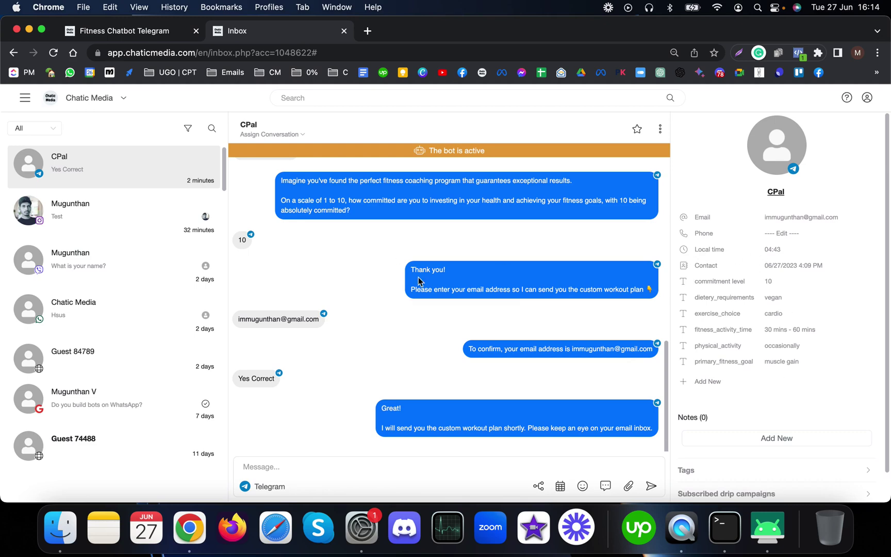
scroll(454, 304, up, 10)
scroll(746, 352, down, 2)
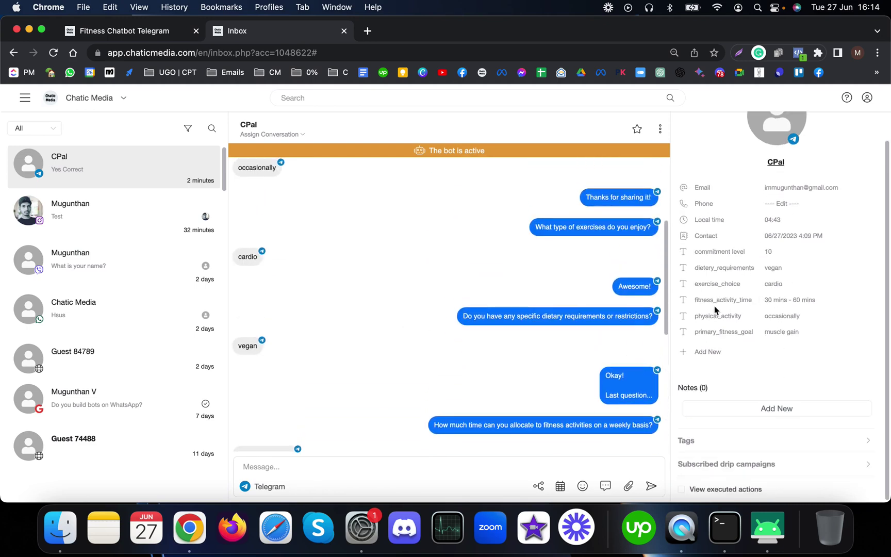
scroll(521, 336, down, 6)
scroll(660, 332, up, 3)
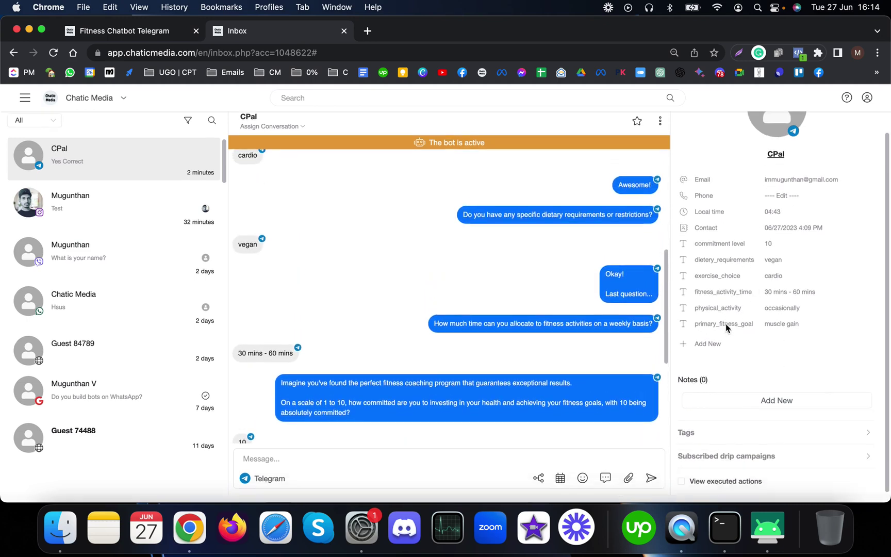
scroll(573, 408, down, 10)
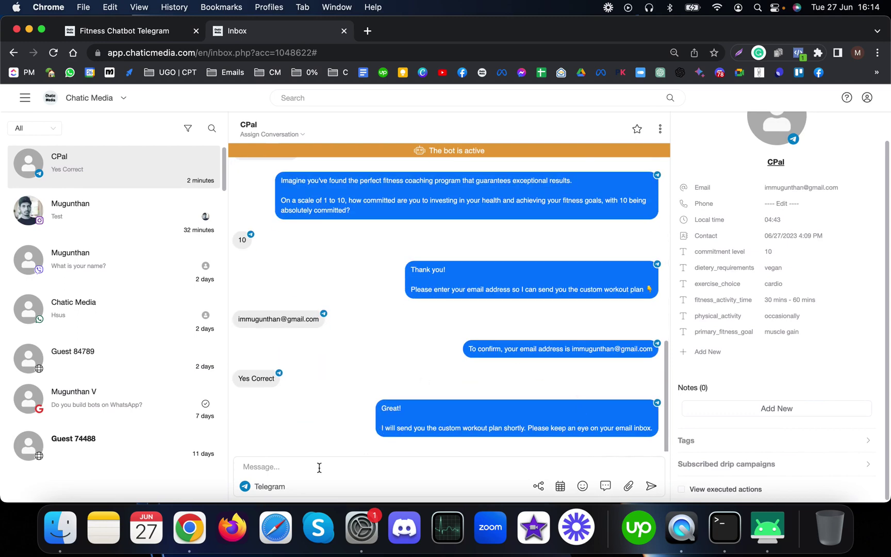